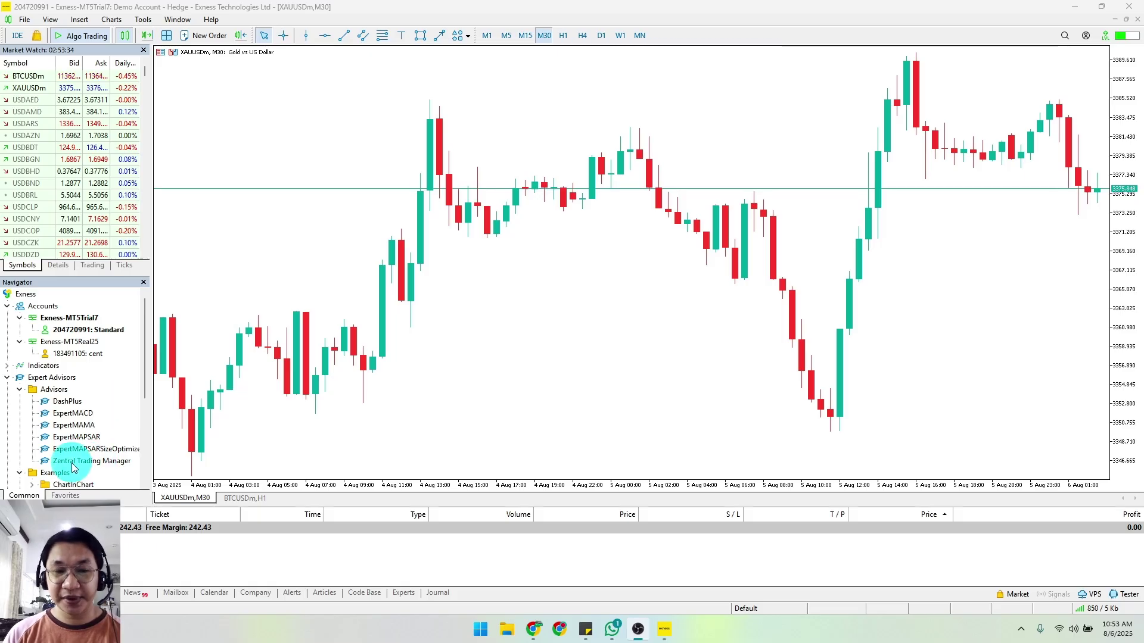
Attach Zentral Trading Manager to the XAUUSD M30 chart with Allow Algo Trading kept on
{"action": "left_click_drag", "start_coordinate": [88, 466], "coordinate": [176, 407]}
{"action": "left_click_drag", "start_coordinate": [270, 326], "coordinate": [268, 326]}
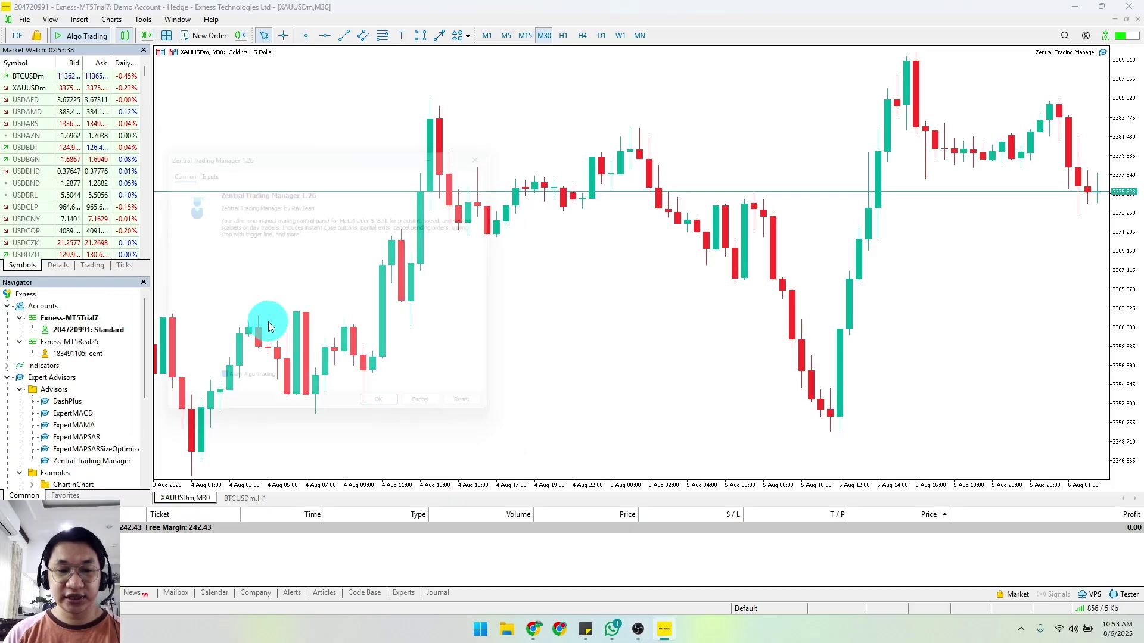
{"action": "left_click", "coordinate": [315, 190]}
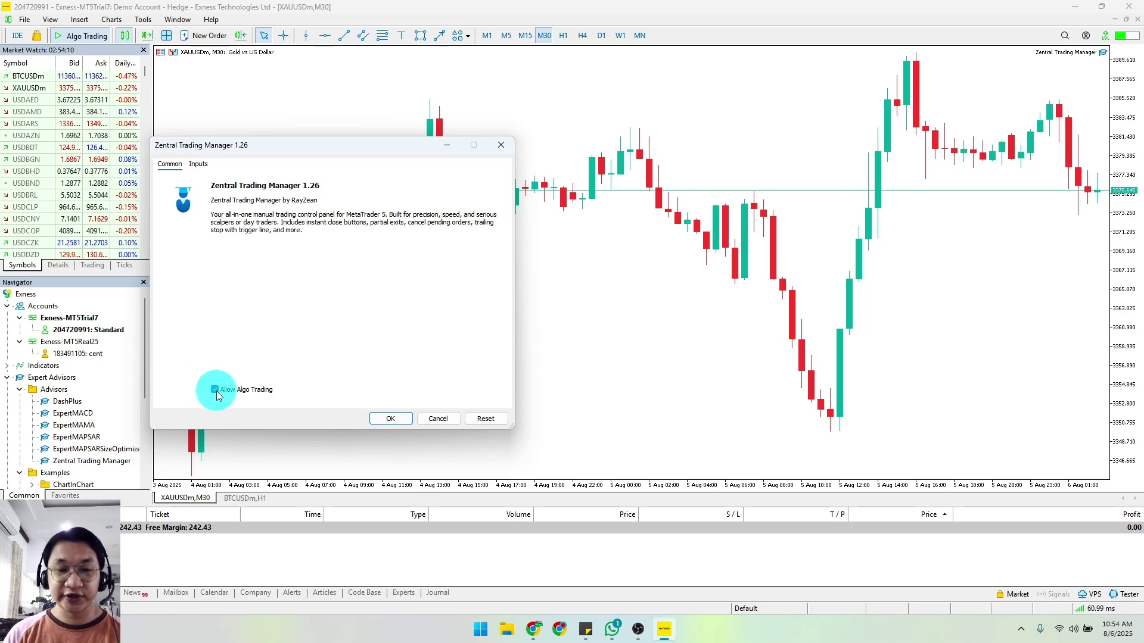
{"action": "left_click", "coordinate": [391, 419]}
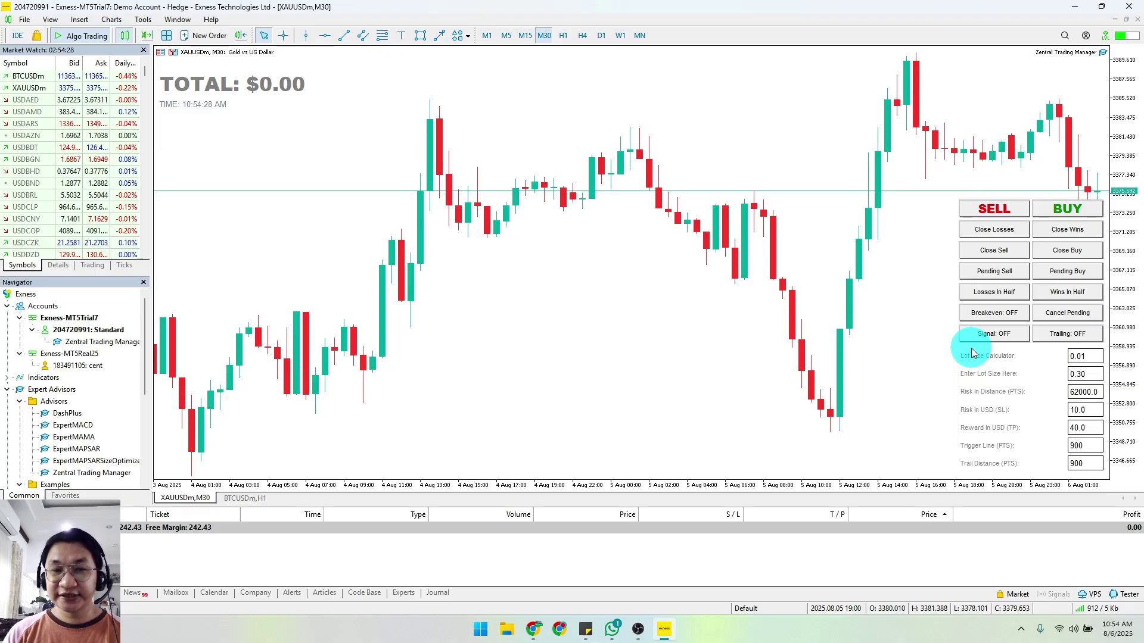
{"action": "left_click", "coordinate": [84, 36]}
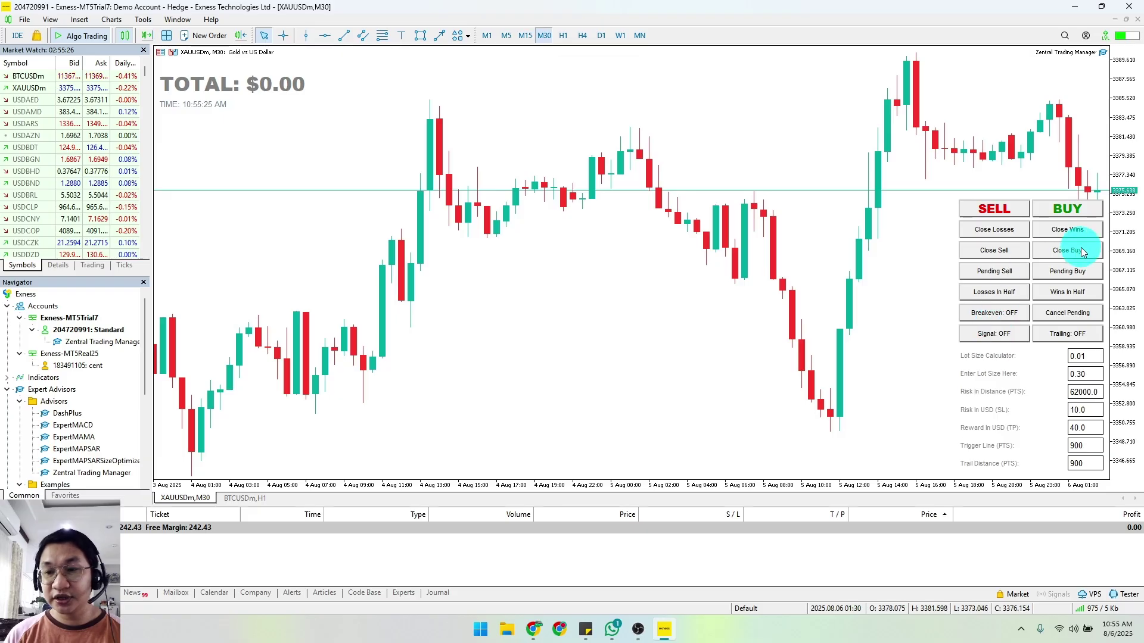
Open the Zentral Trading Manager properties from the chart's Expert List
{"action": "right_click", "coordinate": [609, 271]}
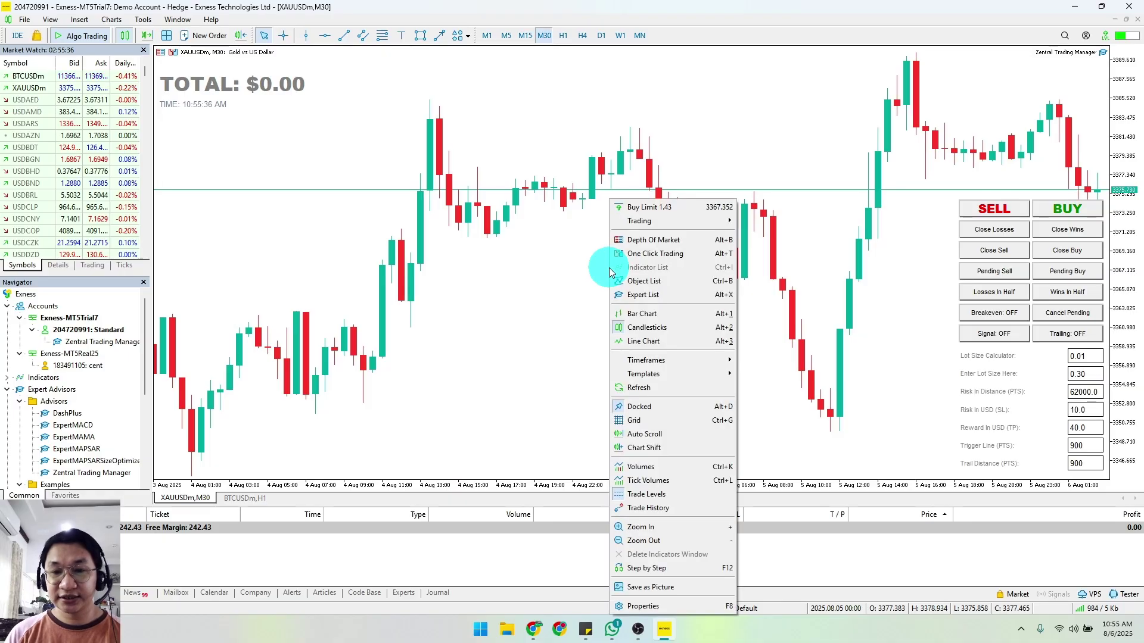
{"action": "left_click", "coordinate": [653, 296]}
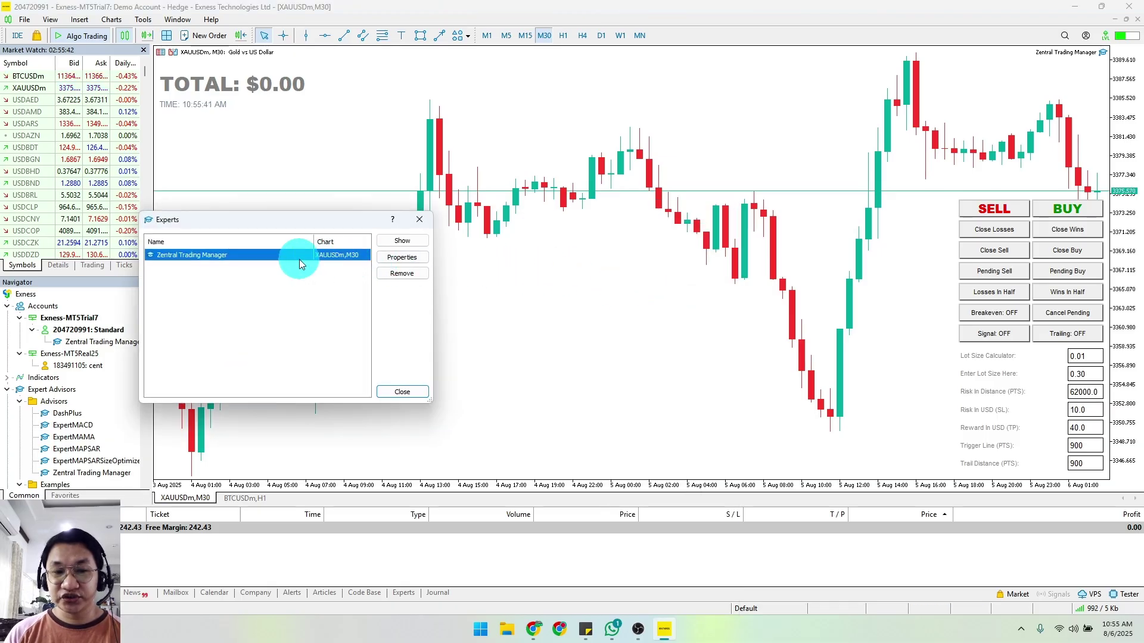
{"action": "left_click", "coordinate": [400, 260]}
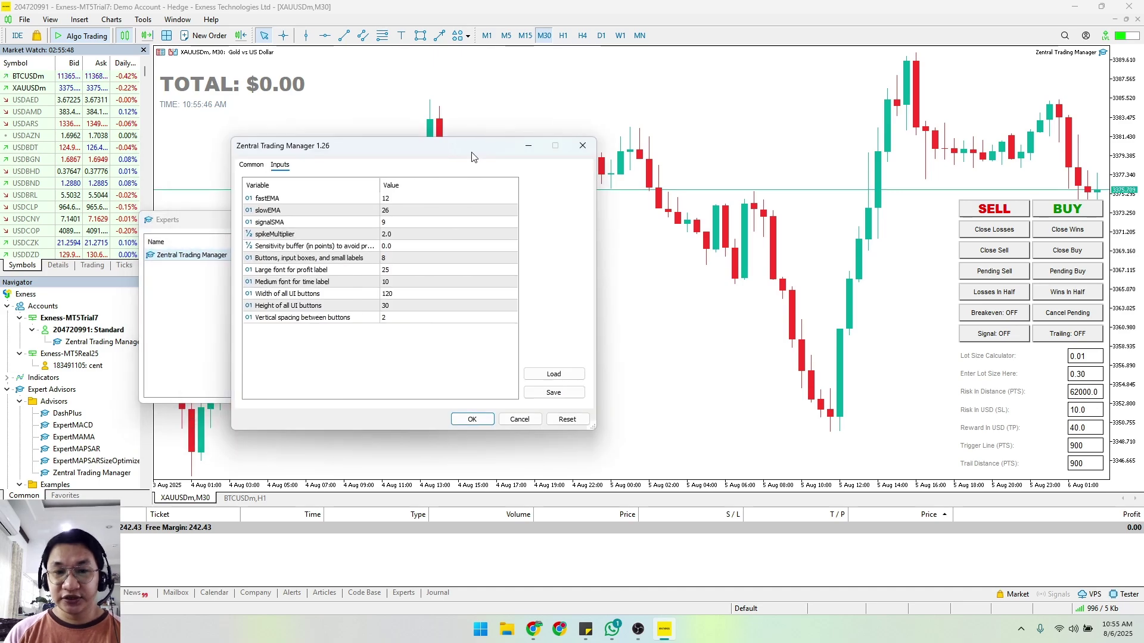
{"action": "left_click_drag", "start_coordinate": [470, 156], "coordinate": [720, 155]}
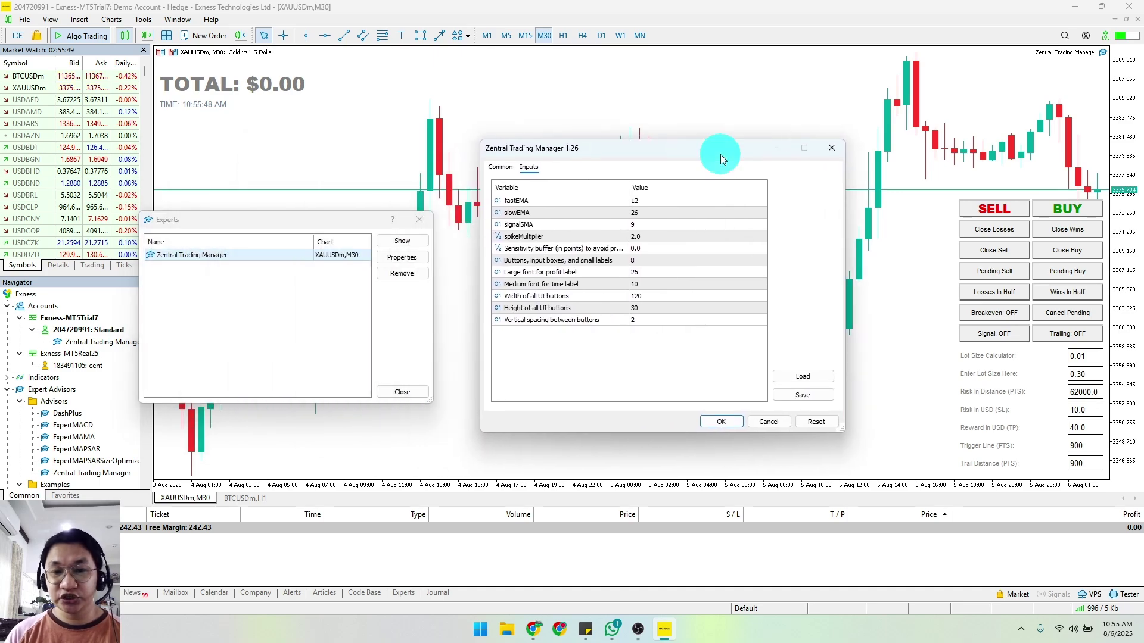
Change 'Large font for profit label' from 25 to 10 on the Inputs tab
{"action": "left_click", "coordinate": [648, 261]}
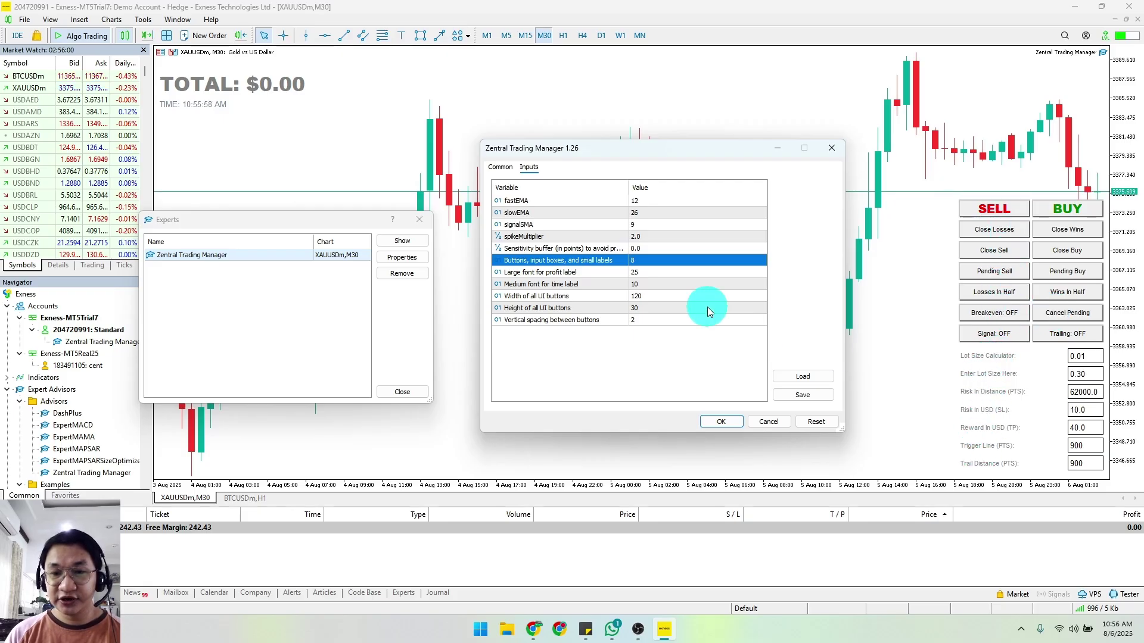
{"action": "left_click", "coordinate": [660, 273]}
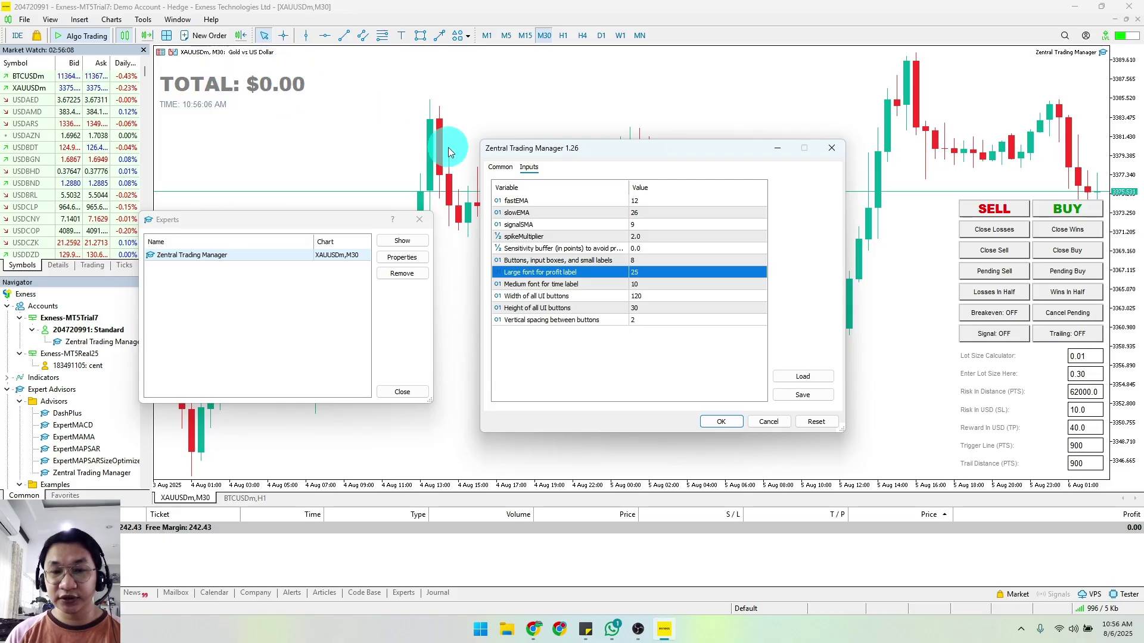
{"action": "left_click", "coordinate": [664, 282]}
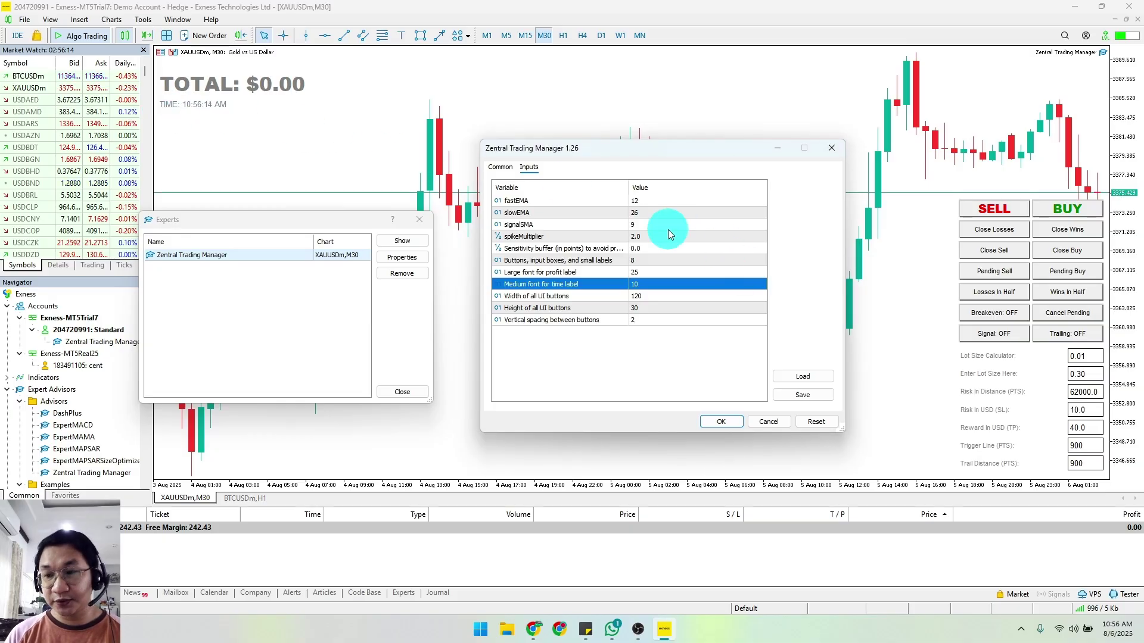
{"action": "left_click", "coordinate": [640, 272]}
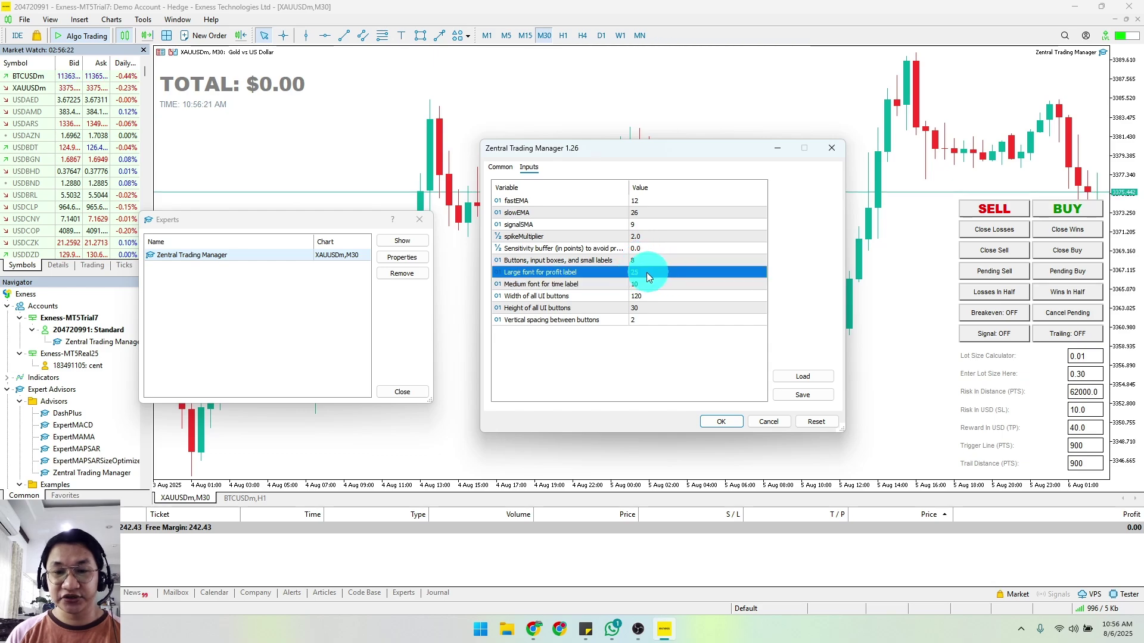
{"action": "left_click", "coordinate": [640, 274]}
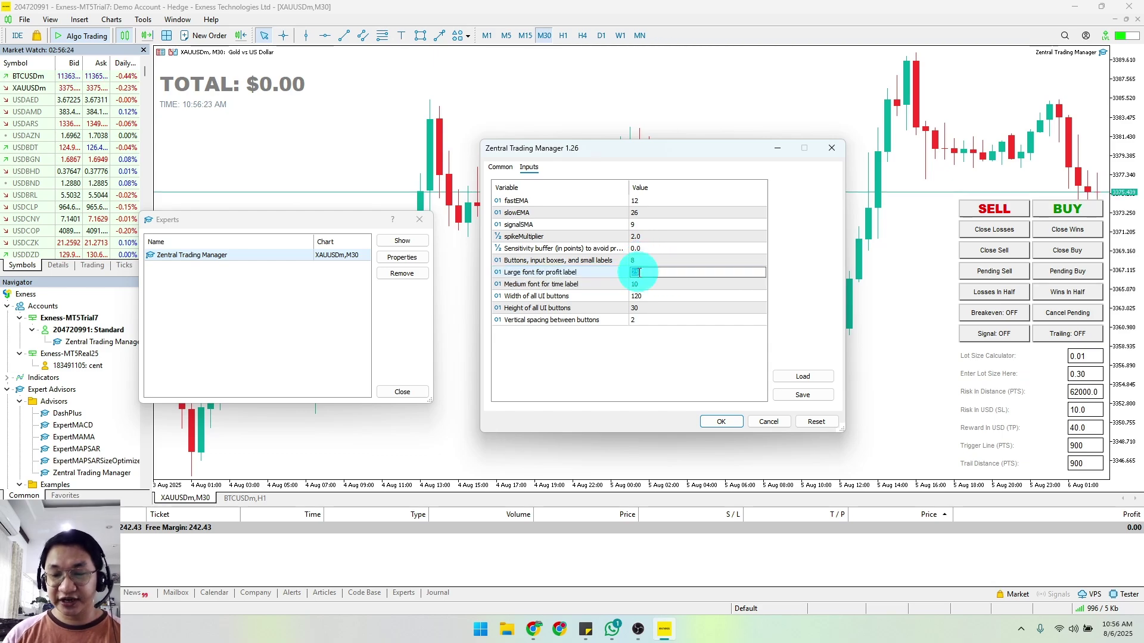
{"action": "type", "text": "10"}
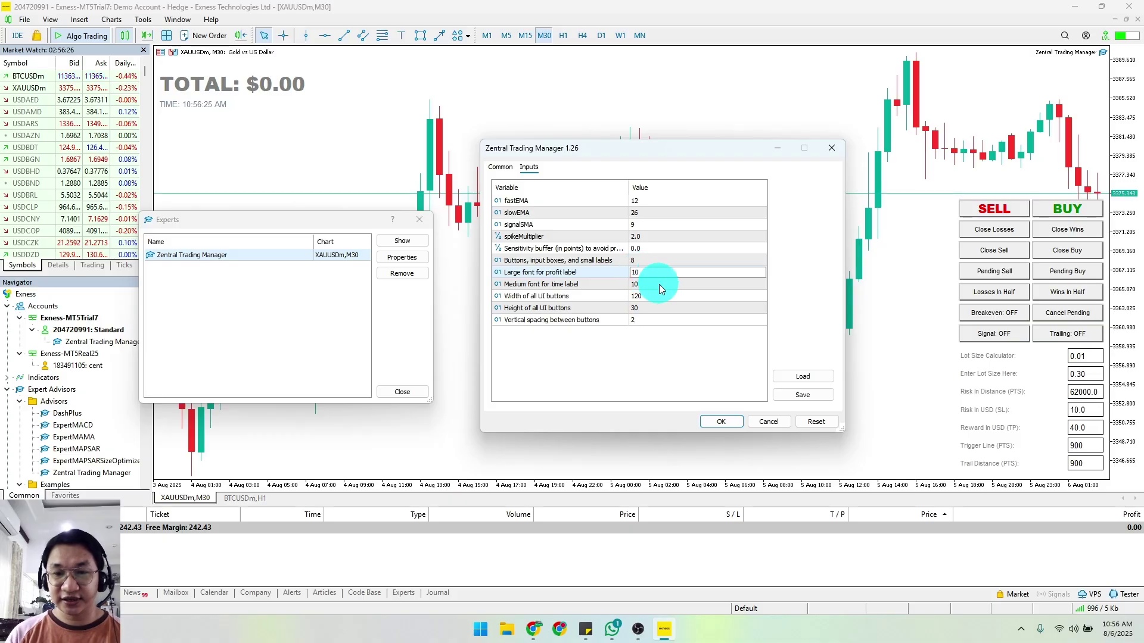
{"action": "left_click", "coordinate": [699, 338]}
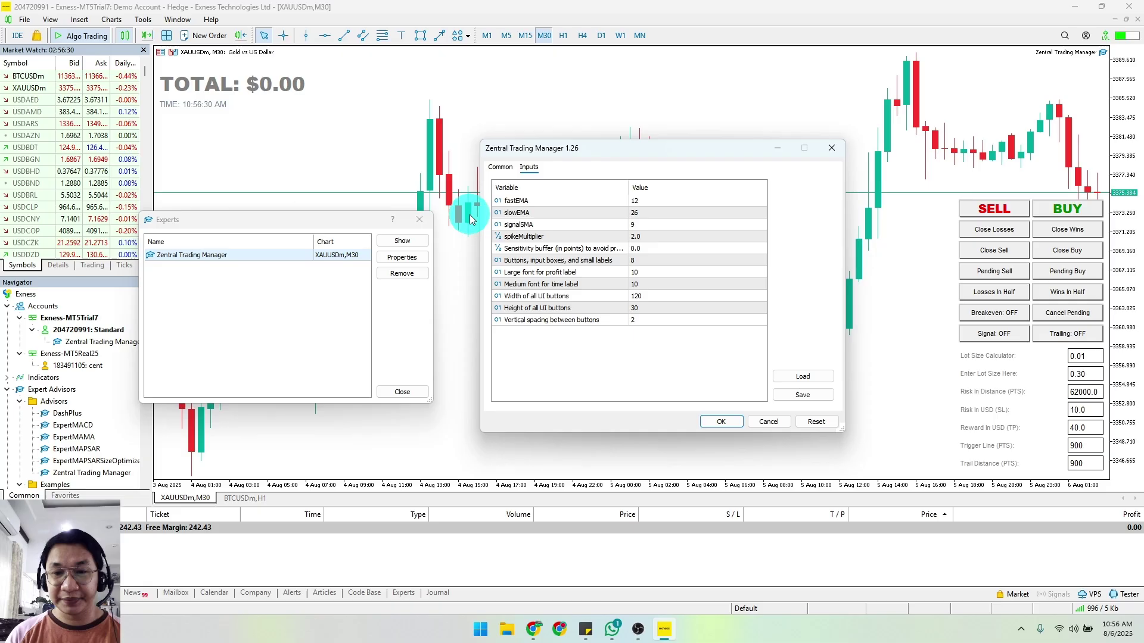
Apply profit label font 10, then set 'Buttons, input boxes, and small labels' font to 8
{"action": "left_click", "coordinate": [719, 422]}
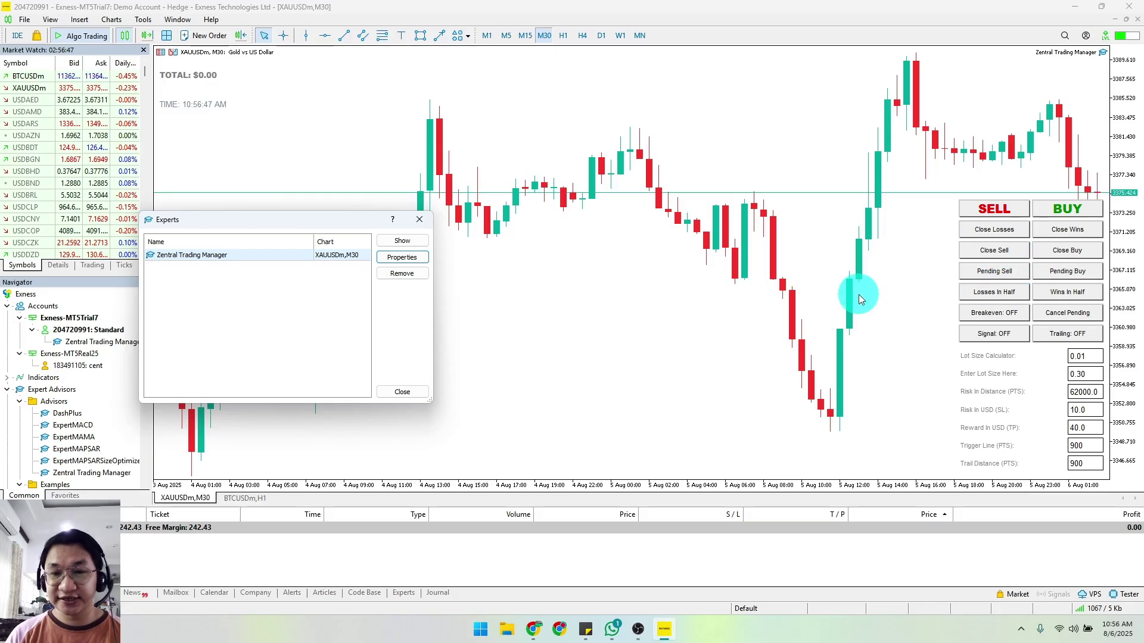
{"action": "left_click", "coordinate": [409, 258]}
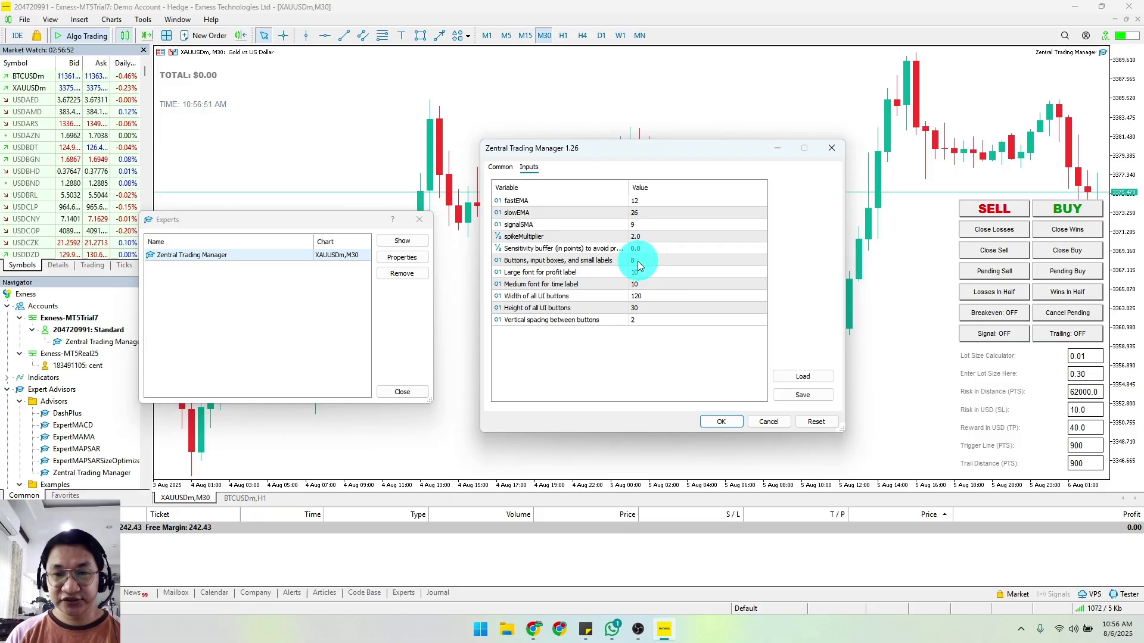
{"action": "left_click", "coordinate": [638, 264]}
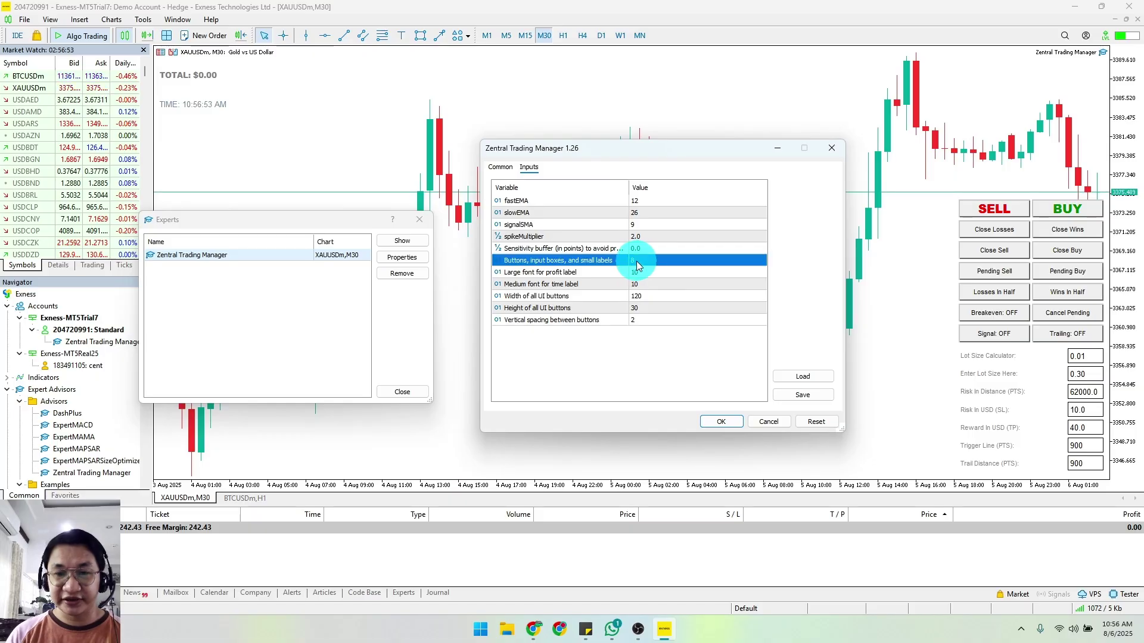
{"action": "left_click", "coordinate": [637, 264]}
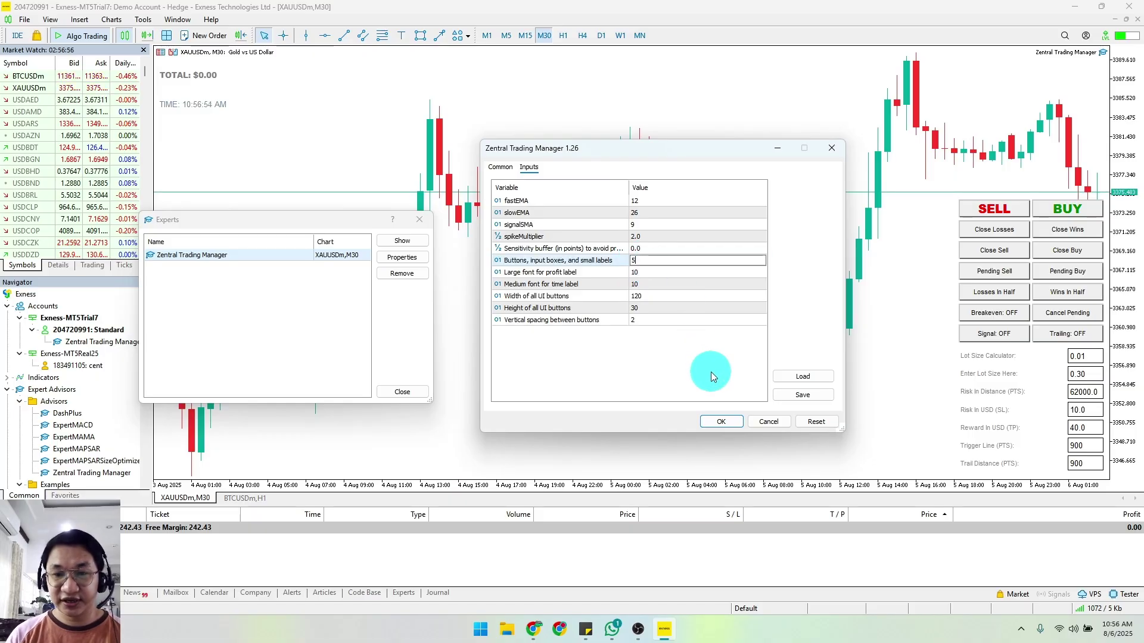
{"action": "left_click", "coordinate": [717, 420]}
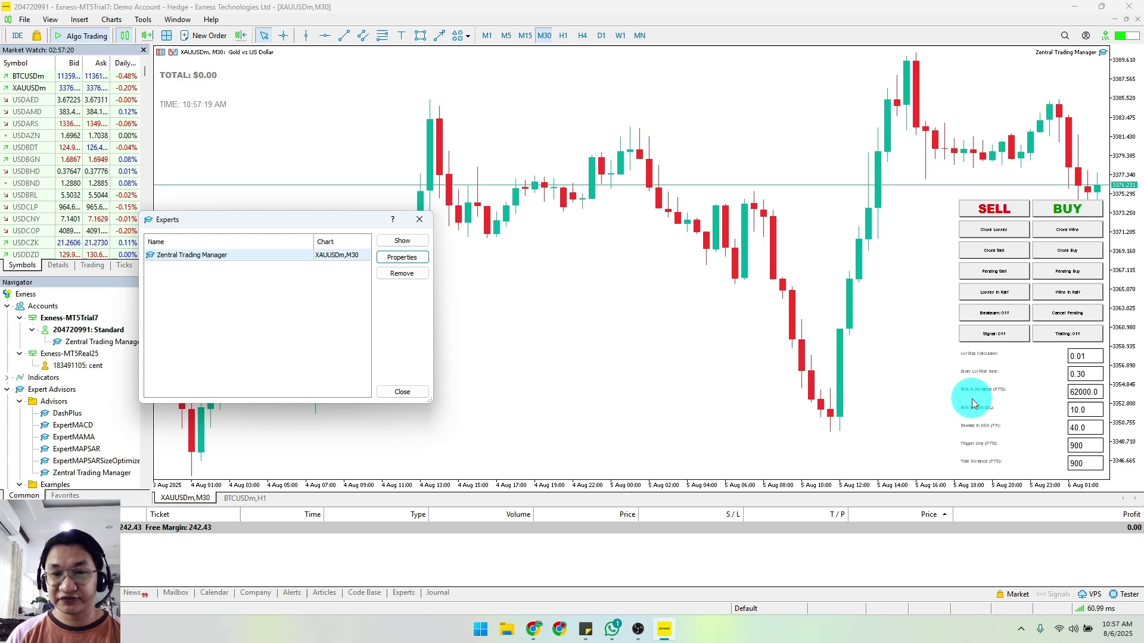
{"action": "left_click", "coordinate": [402, 257]}
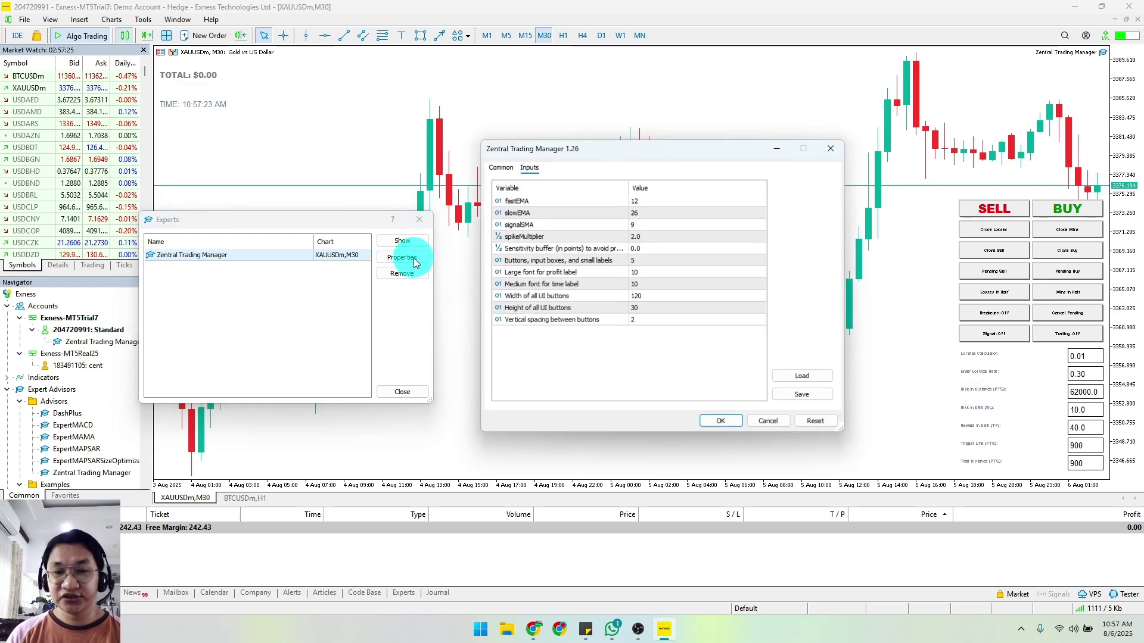
{"action": "left_click", "coordinate": [639, 263]}
{"action": "left_click", "coordinate": [639, 261]}
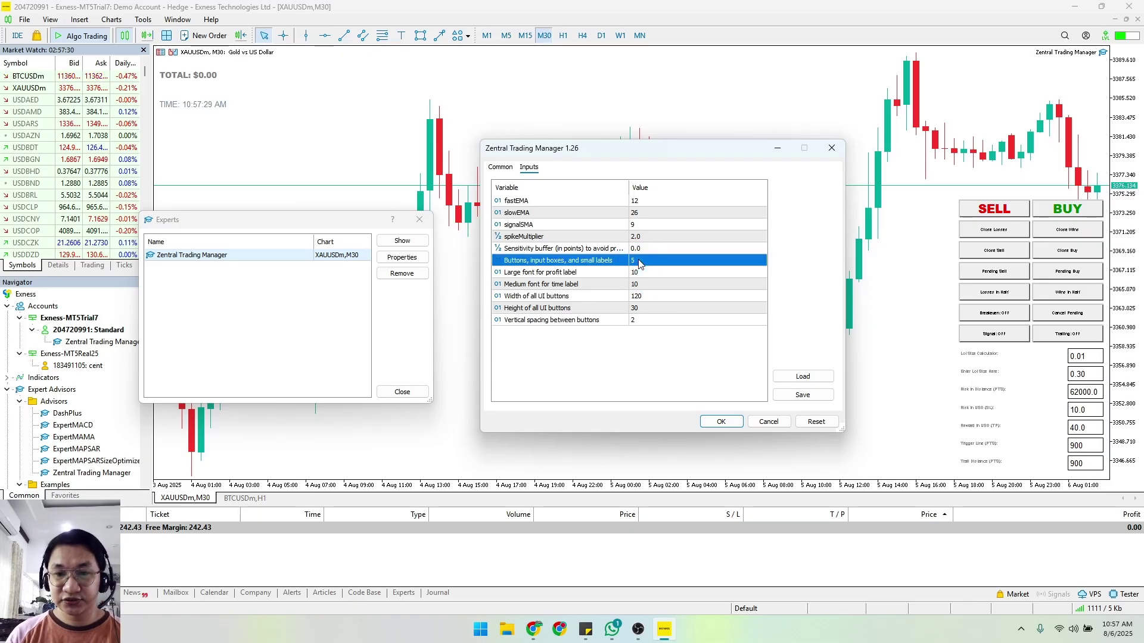
{"action": "type", "text": "8"}
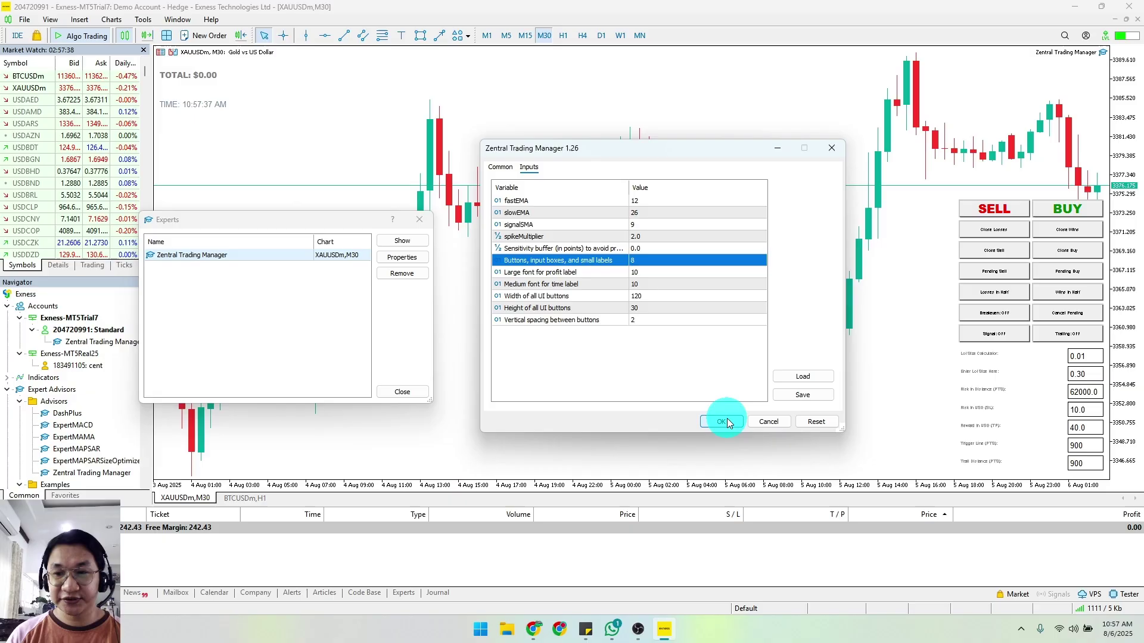
{"action": "left_click", "coordinate": [723, 422]}
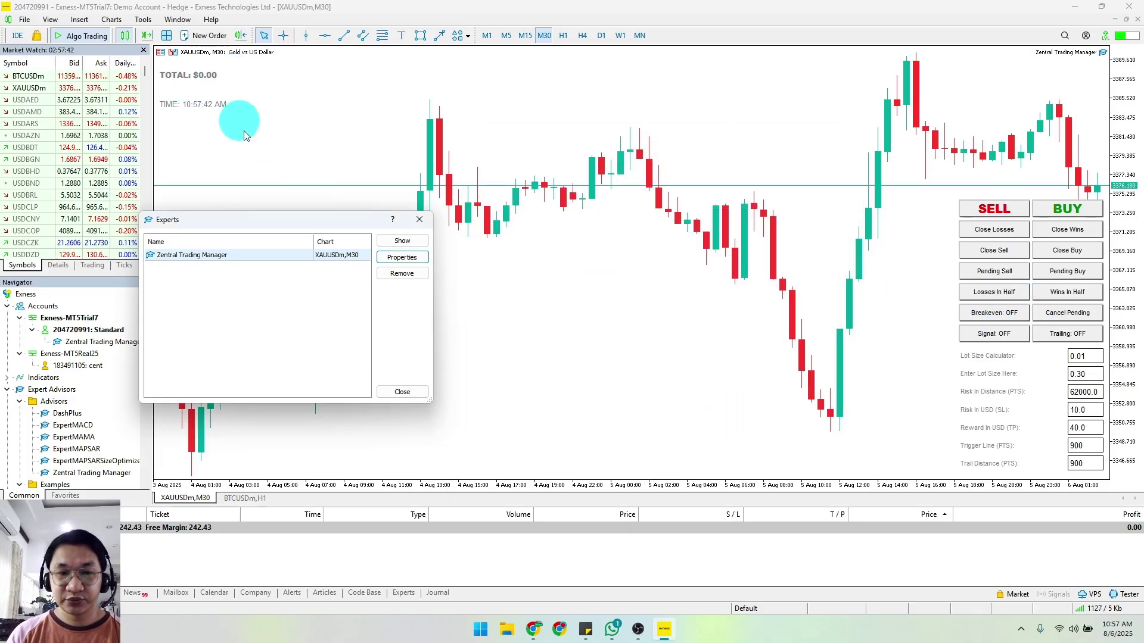
Set 'Large font for profit label' to 20 and close the Experts list
{"action": "left_click", "coordinate": [392, 262]}
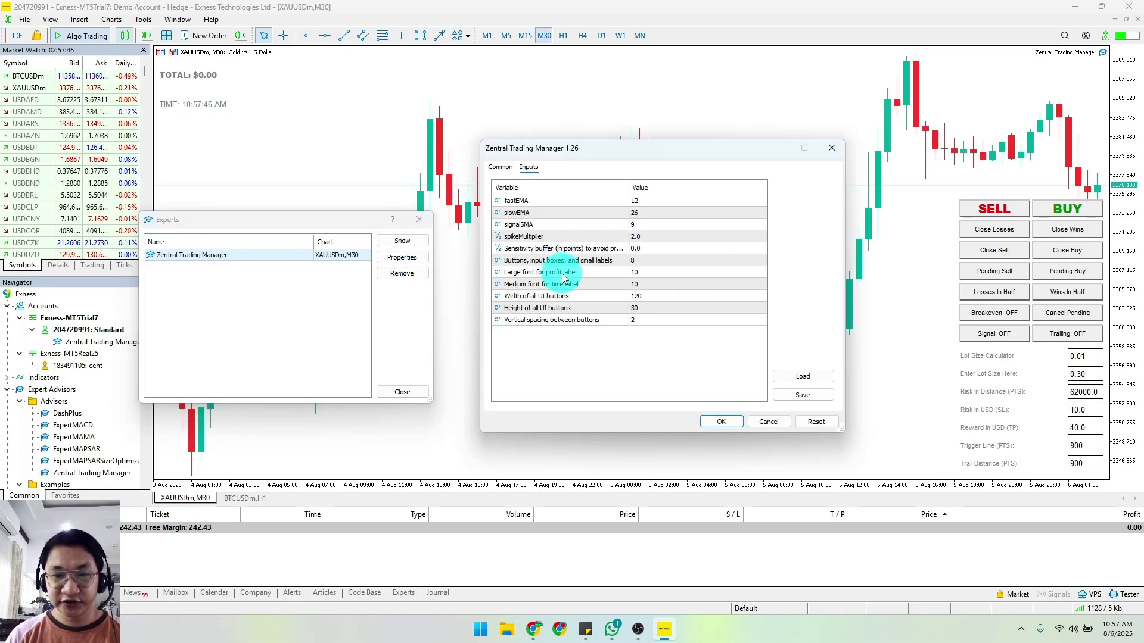
{"action": "left_click", "coordinate": [643, 275]}
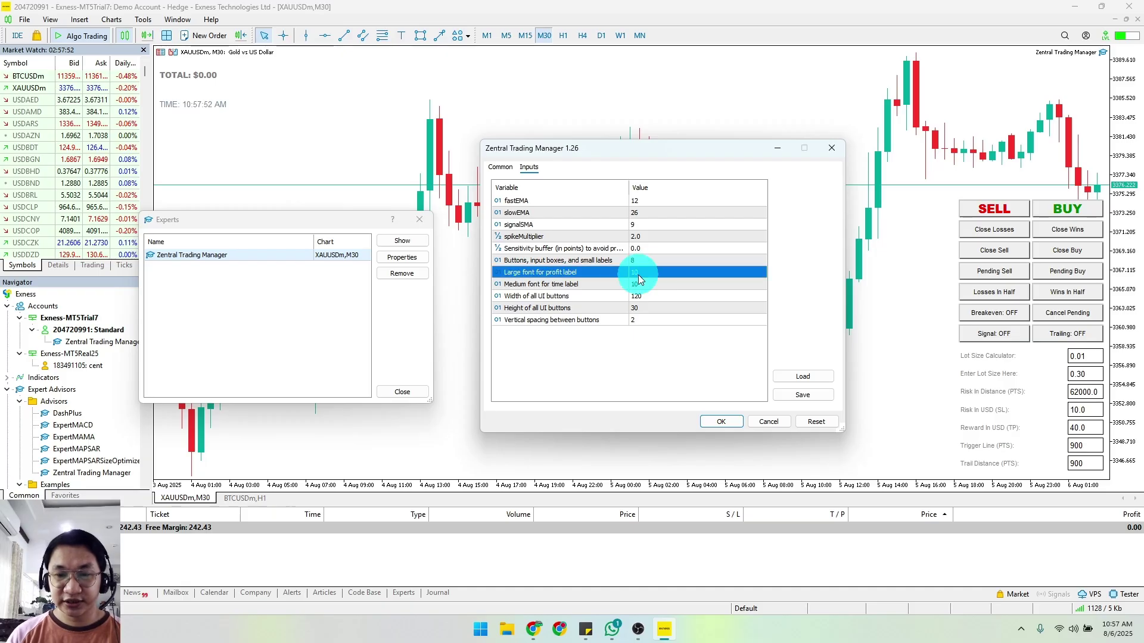
{"action": "left_click", "coordinate": [640, 274]}
{"action": "type", "text": "20"}
{"action": "left_click", "coordinate": [721, 421]}
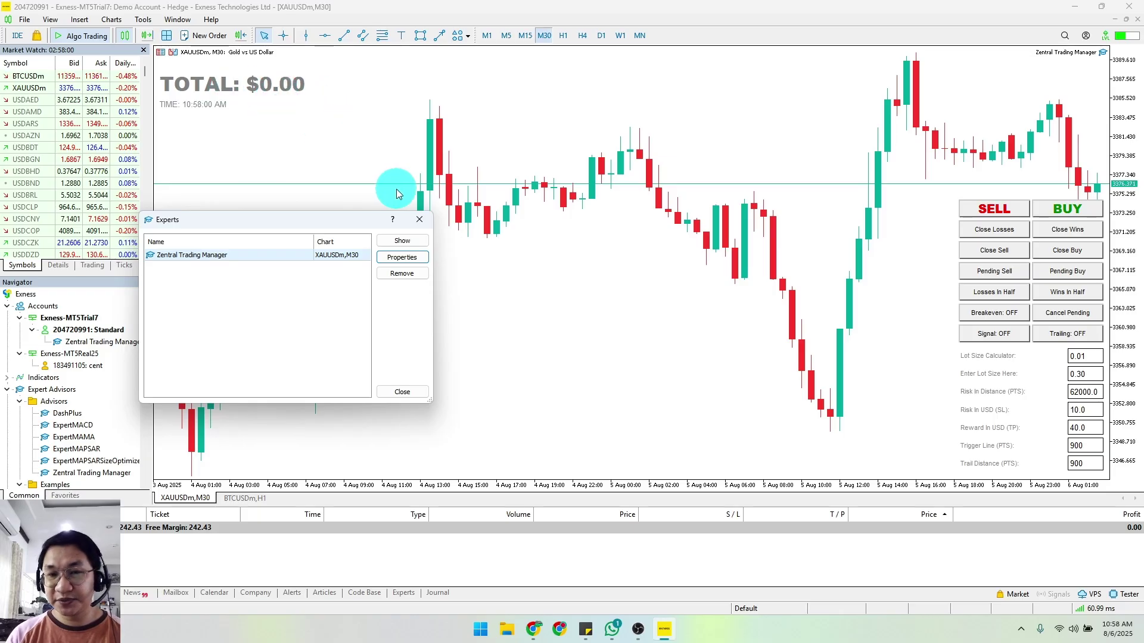
{"action": "left_click", "coordinate": [422, 223]}
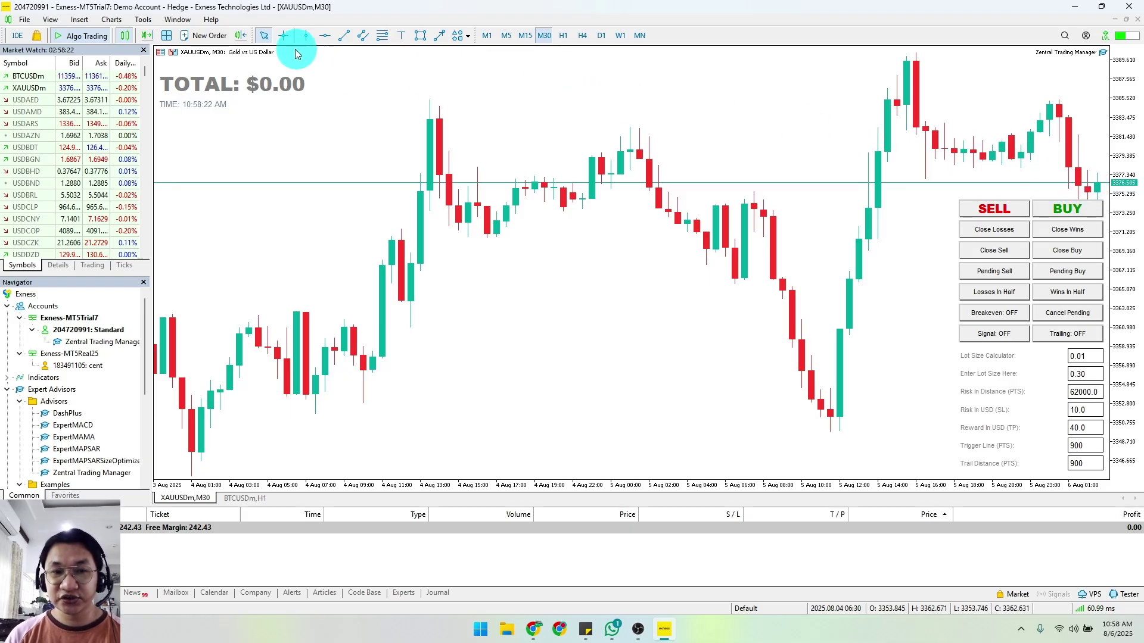
Enable chart shift and drag the shift marker to widen the chart's right margin
{"action": "left_click", "coordinate": [241, 36]}
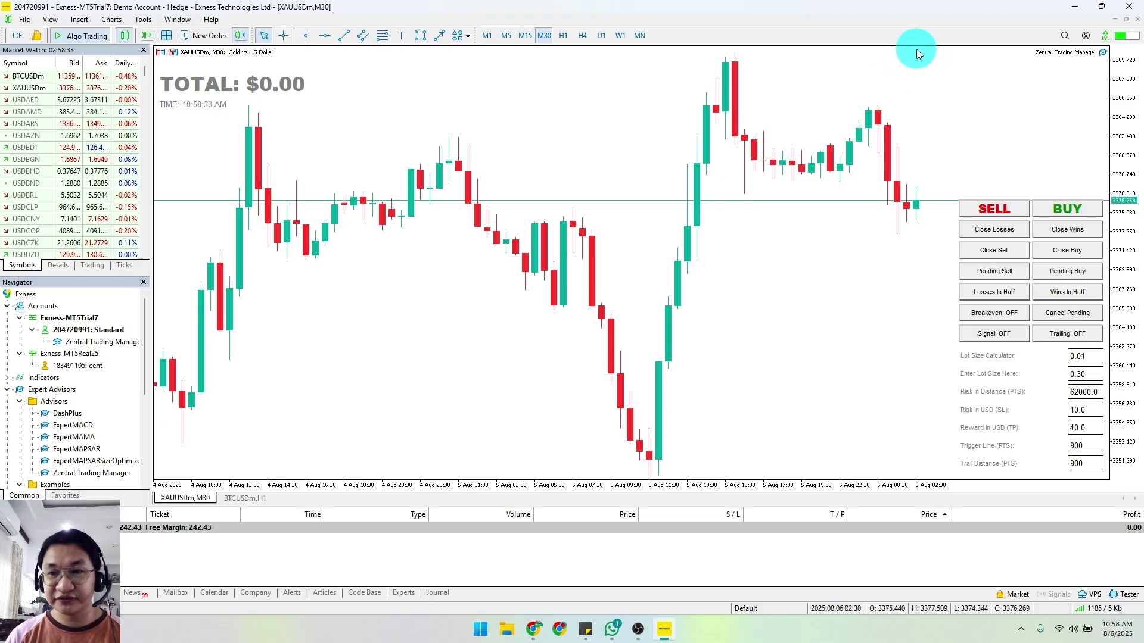
{"action": "mouse_move", "coordinate": [915, 47]}
{"action": "left_mouse_down"}
{"action": "mouse_move", "coordinate": [739, 62]}
{"action": "mouse_move", "coordinate": [731, 49]}
{"action": "mouse_move", "coordinate": [863, 51]}
{"action": "mouse_move", "coordinate": [920, 66]}
{"action": "left_mouse_up"}
{"action": "left_click", "coordinate": [696, 271]}
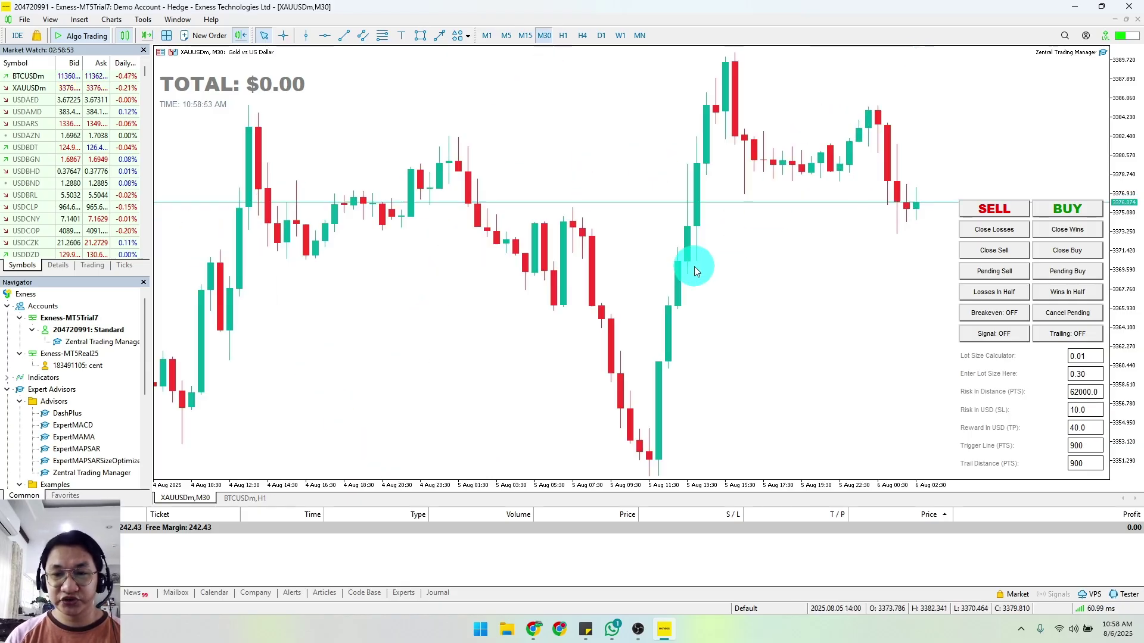
{"action": "scroll", "coordinate": [694, 266], "scroll_direction": "down", "scroll_amount": 4}
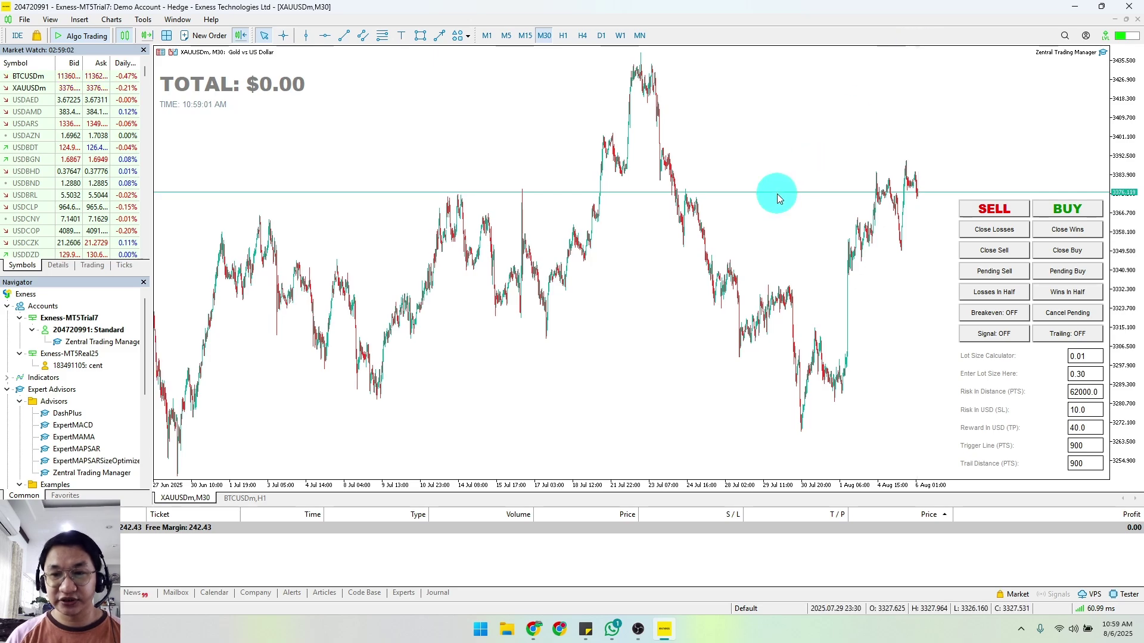
{"action": "scroll", "coordinate": [696, 250], "scroll_direction": "up", "scroll_amount": 4}
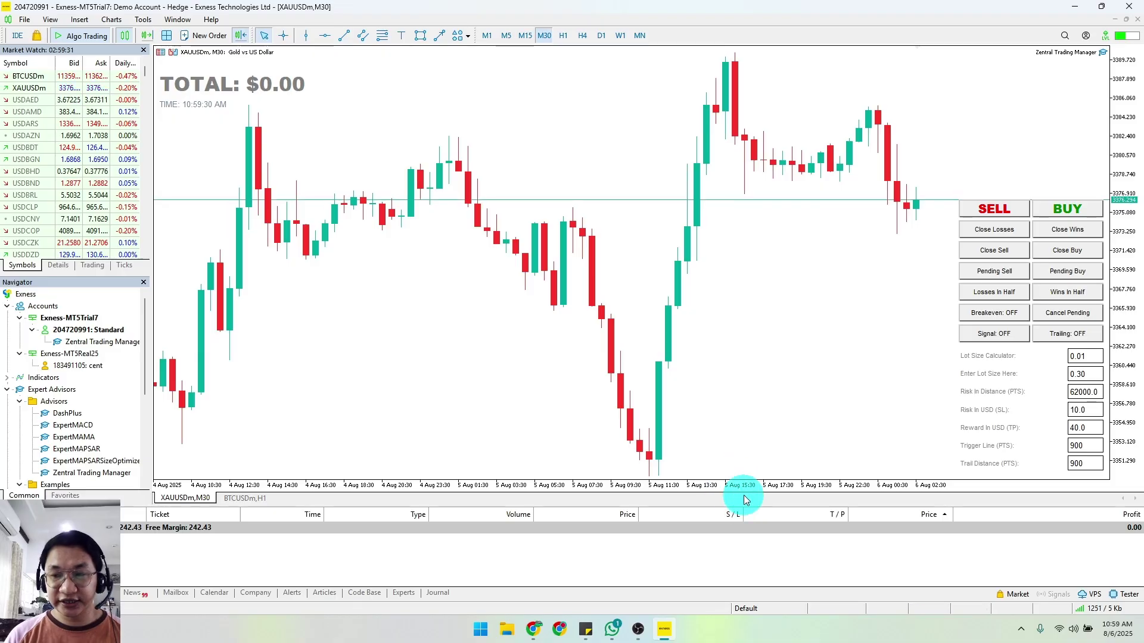
Drag the chart/Toolbox splitter up, then further down to give the chart more height
{"action": "left_click_drag", "start_coordinate": [731, 505], "coordinate": [731, 383]}
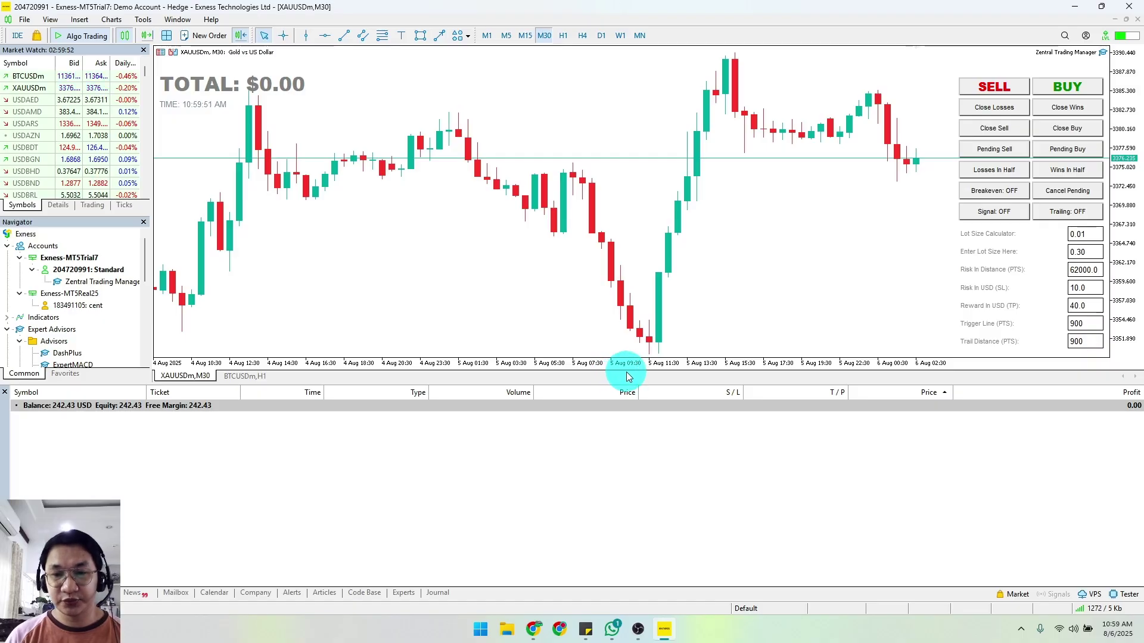
{"action": "left_click_drag", "start_coordinate": [627, 375], "coordinate": [626, 513]}
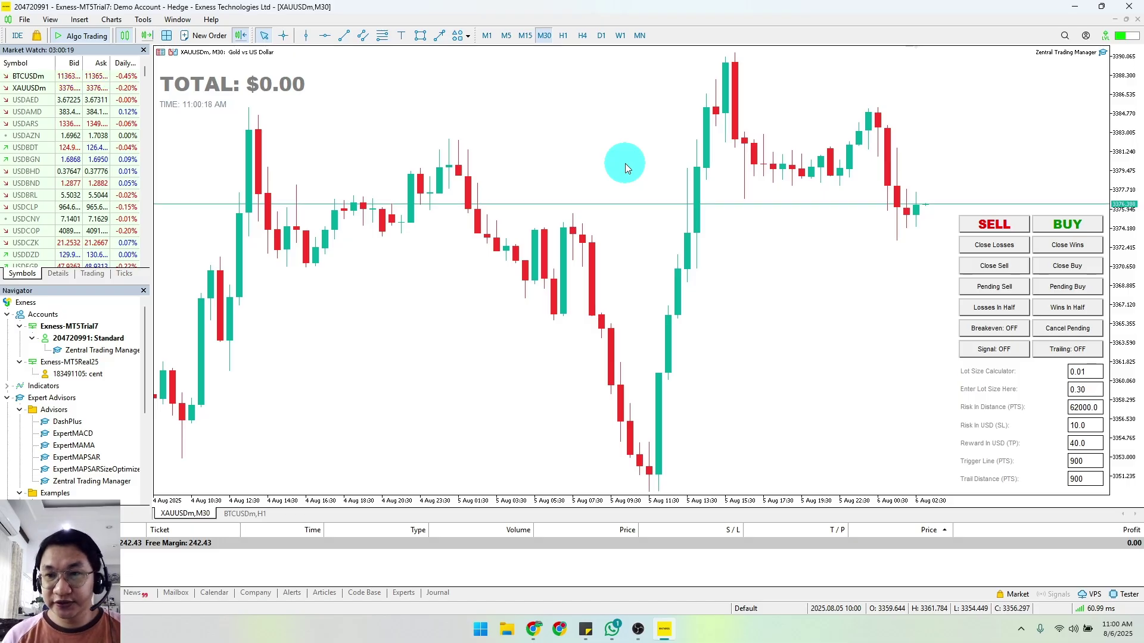
{"action": "left_click", "coordinate": [1085, 35]}
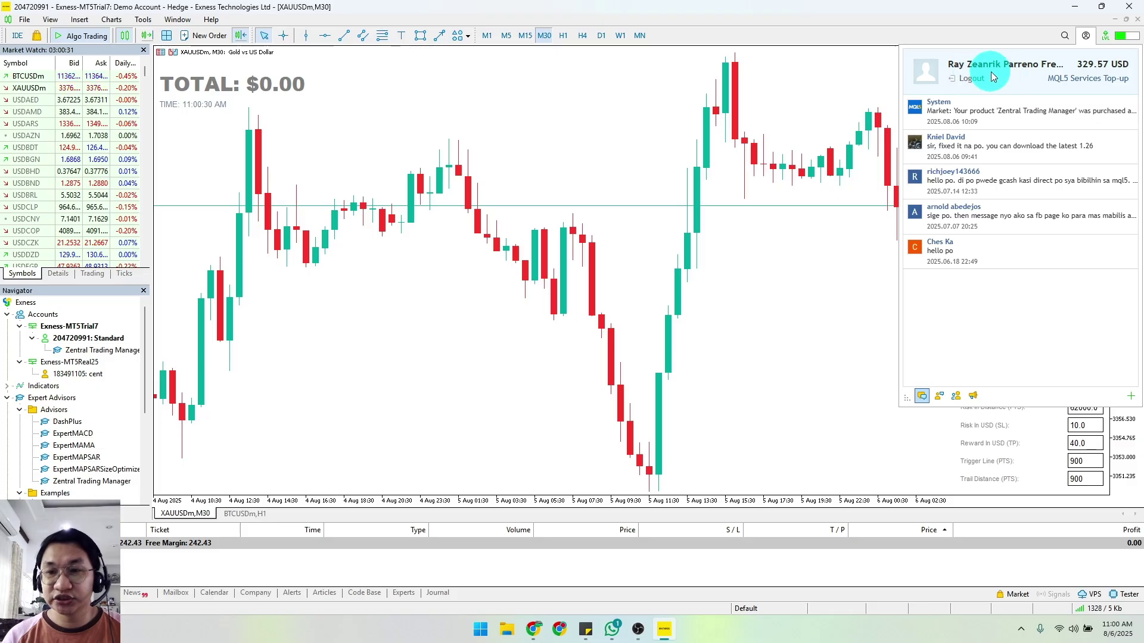
{"action": "left_click", "coordinate": [1086, 37]}
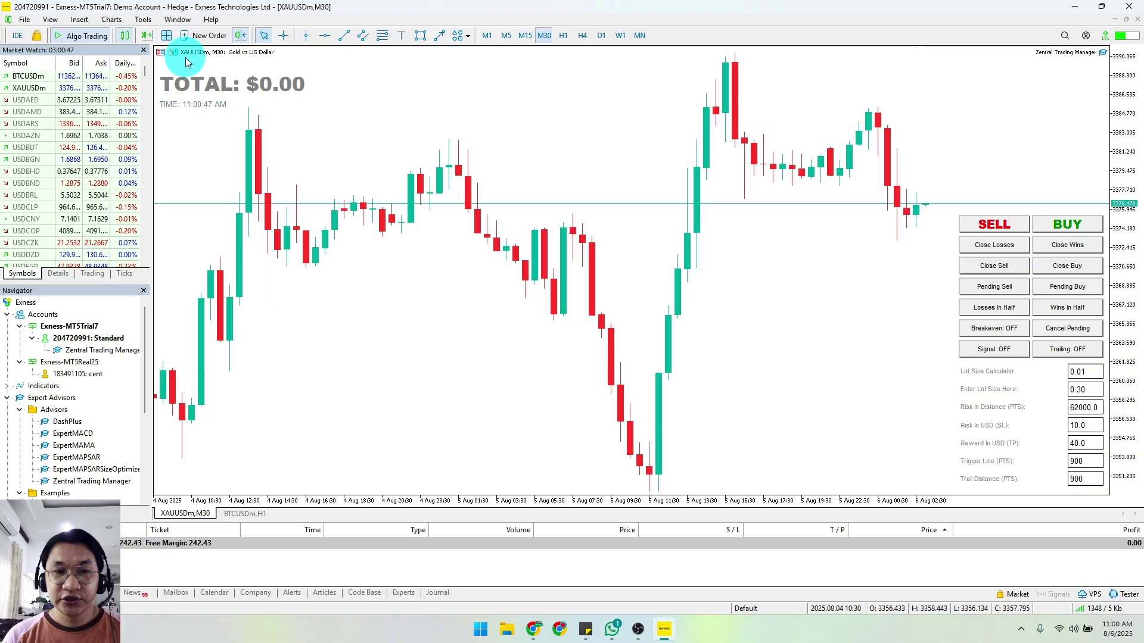
Open Tools > MQL5 Market and search for 'zentral trading'
{"action": "left_click", "coordinate": [144, 20]}
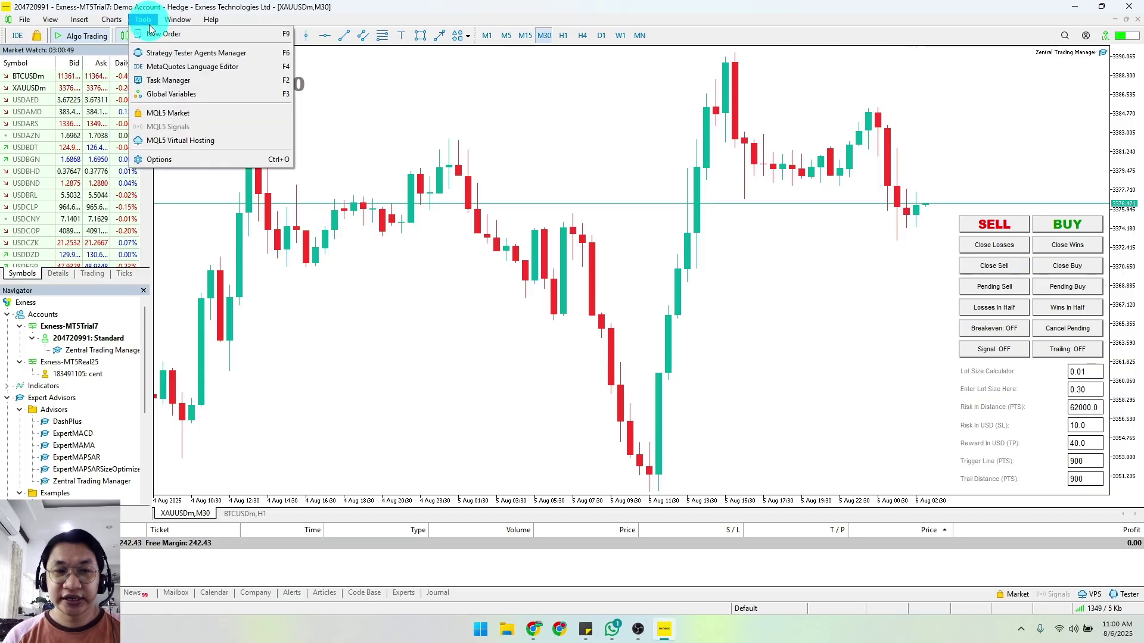
{"action": "left_click", "coordinate": [208, 114]}
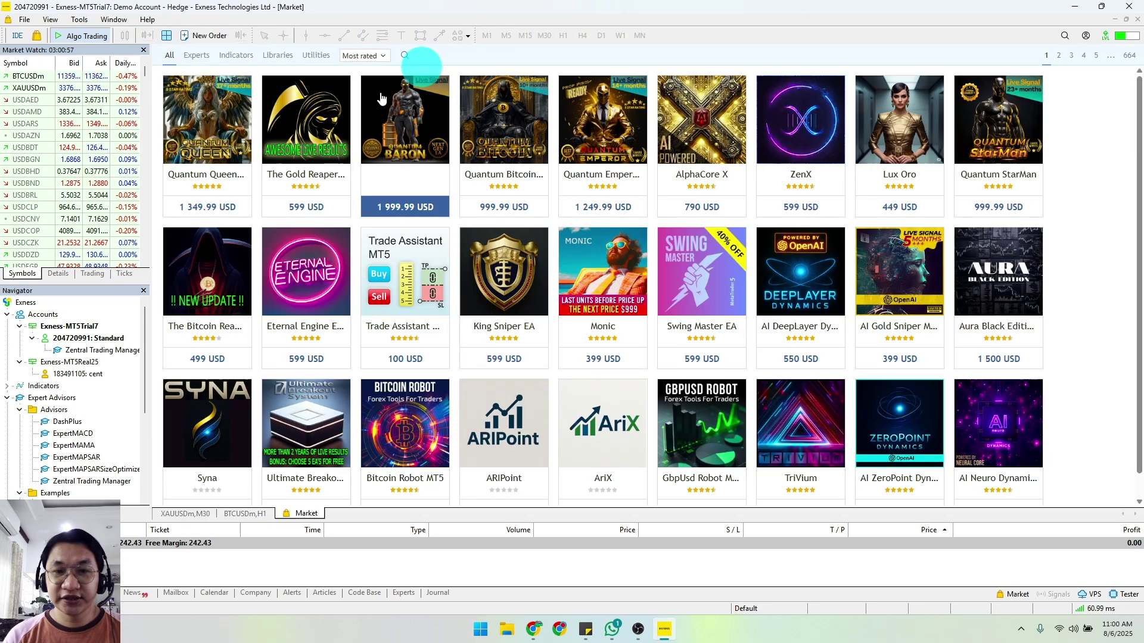
{"action": "left_click", "coordinate": [406, 56]}
{"action": "left_click", "coordinate": [441, 56]}
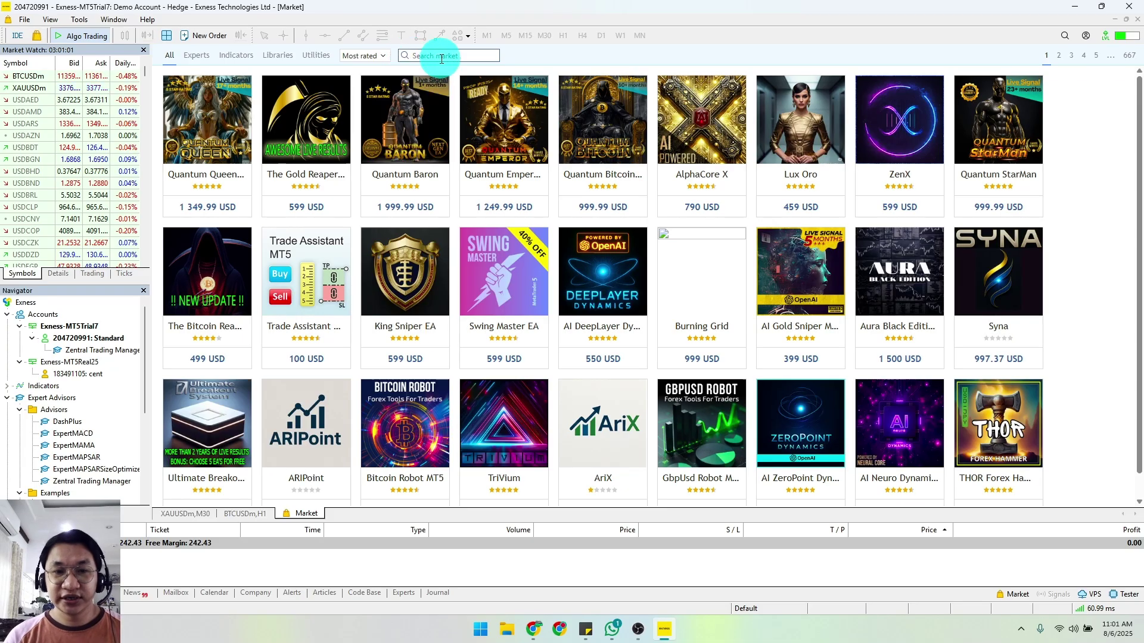
{"action": "type", "text": "ze"}
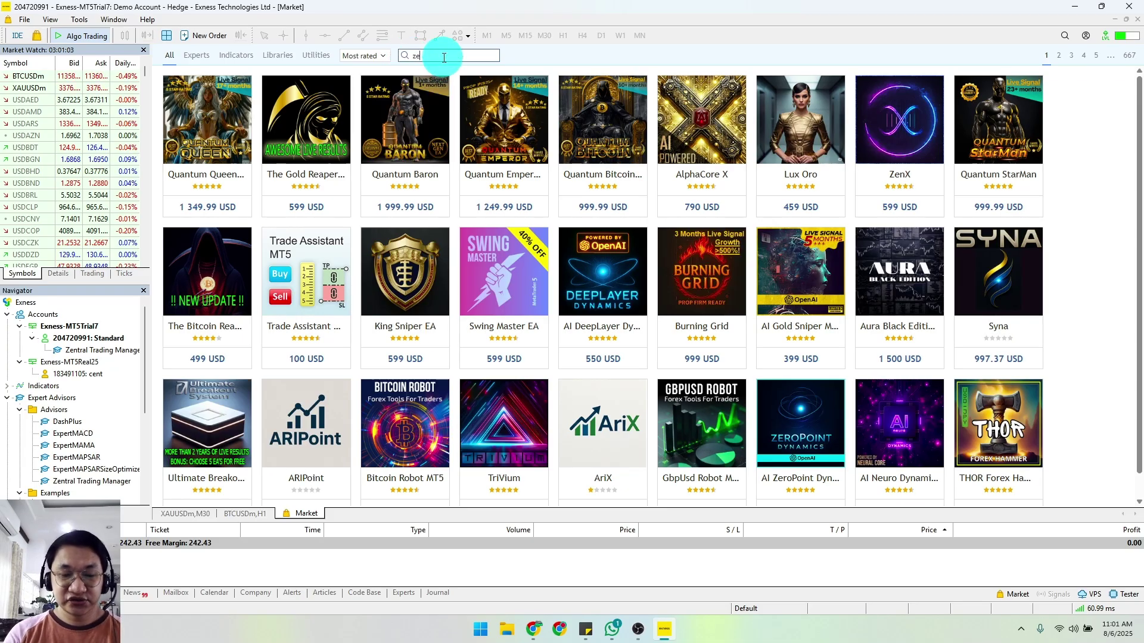
{"action": "type", "text": "ntral trading"}
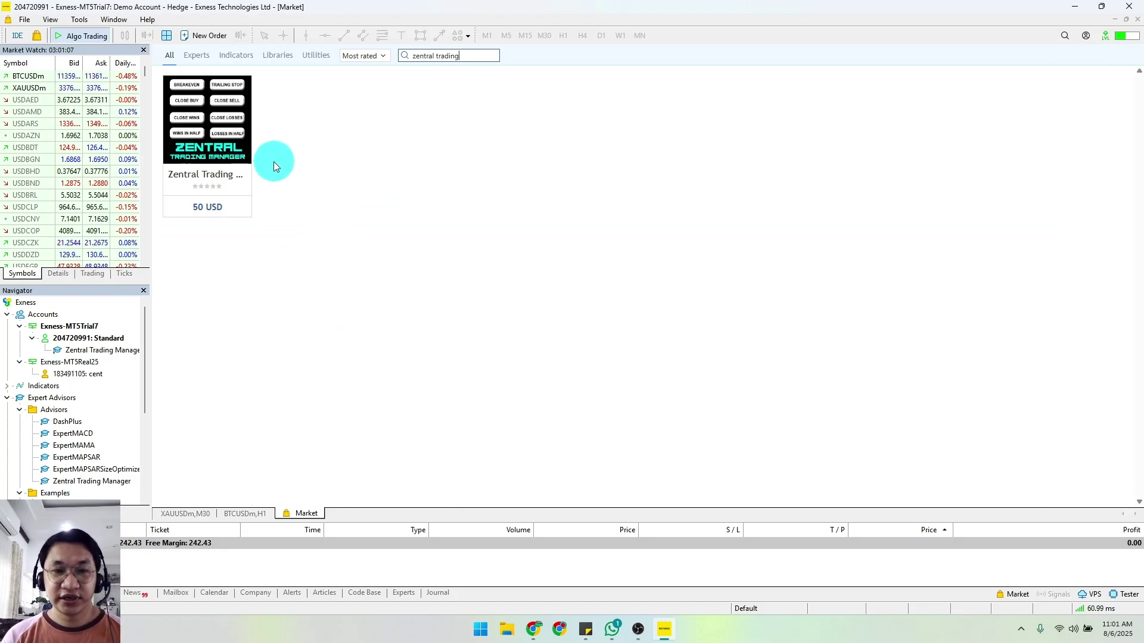
{"action": "left_click", "coordinate": [223, 140]}
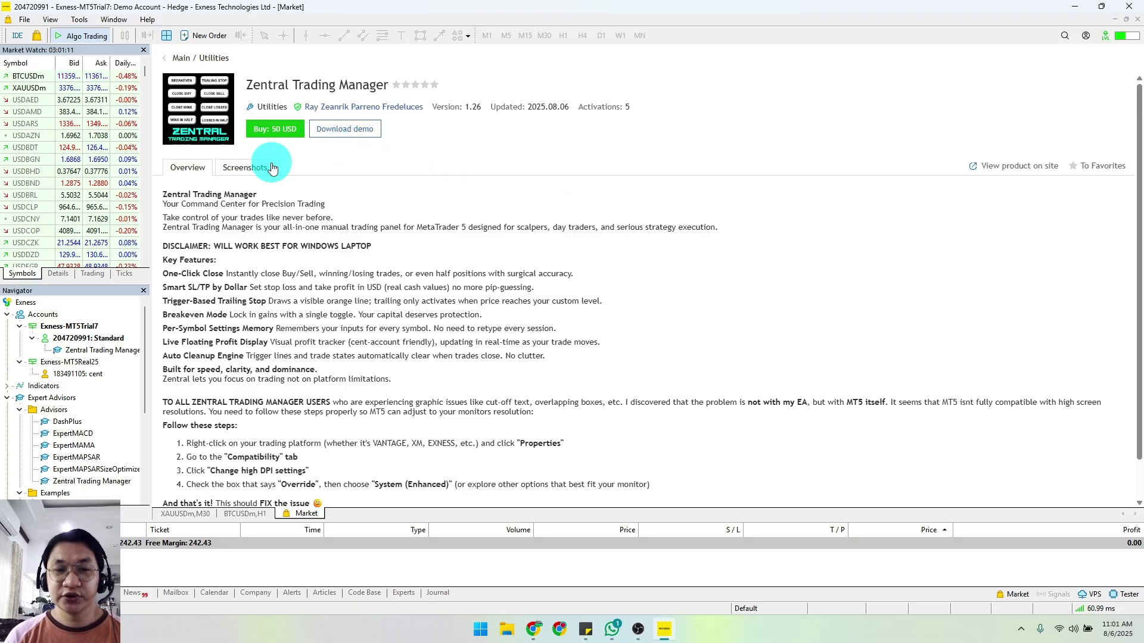
Start buying Zentral Trading Manager for 50 USD
{"action": "left_click", "coordinate": [282, 132]}
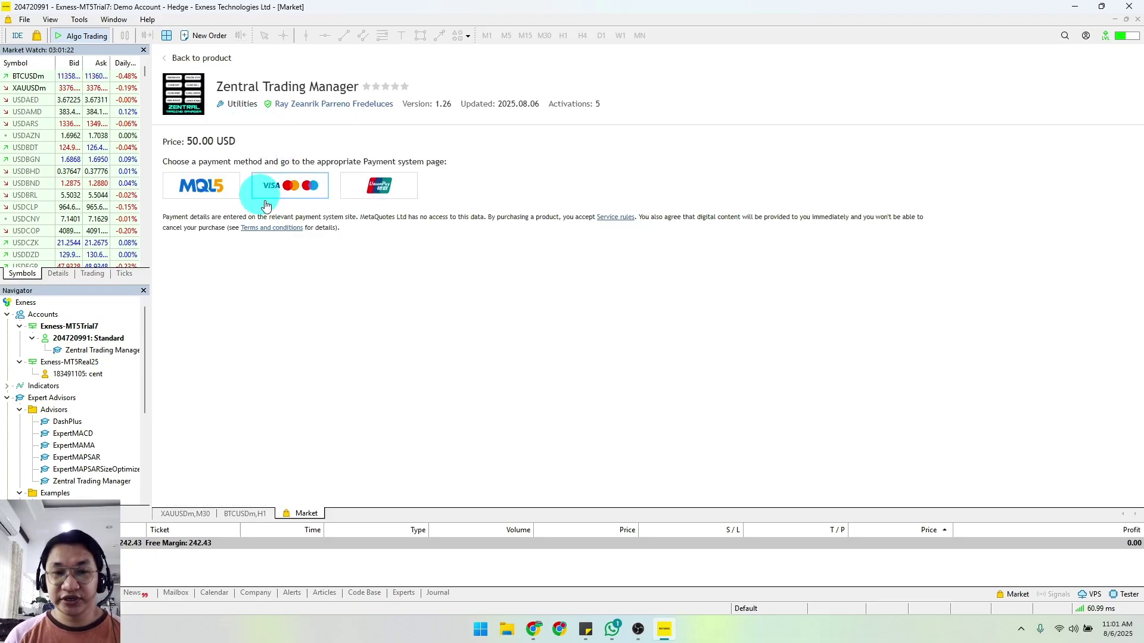